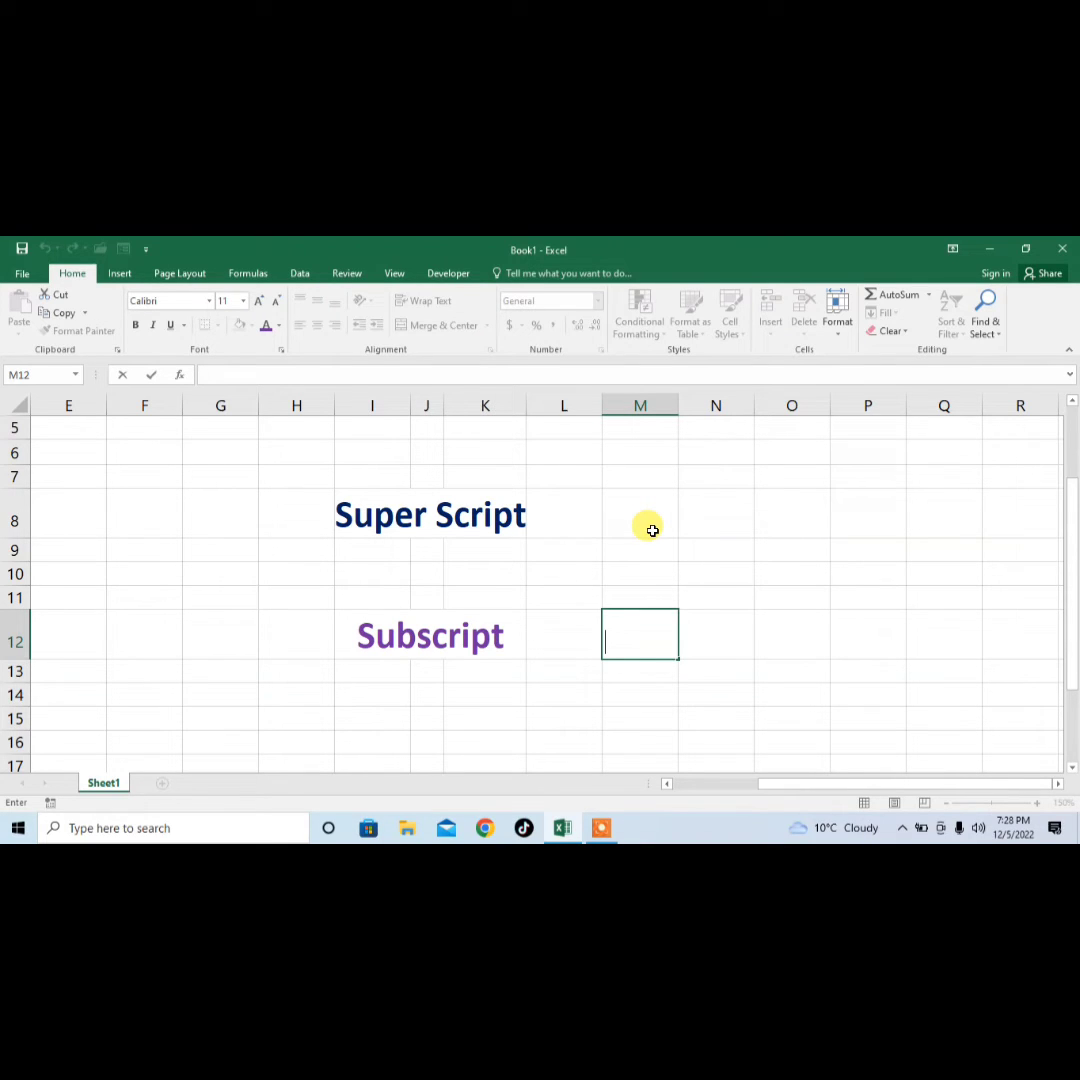
- Enter 3rd in M8 beside Super Script and select its rd letters for formatting
{"action": "left_click", "coordinate": [742, 556]}
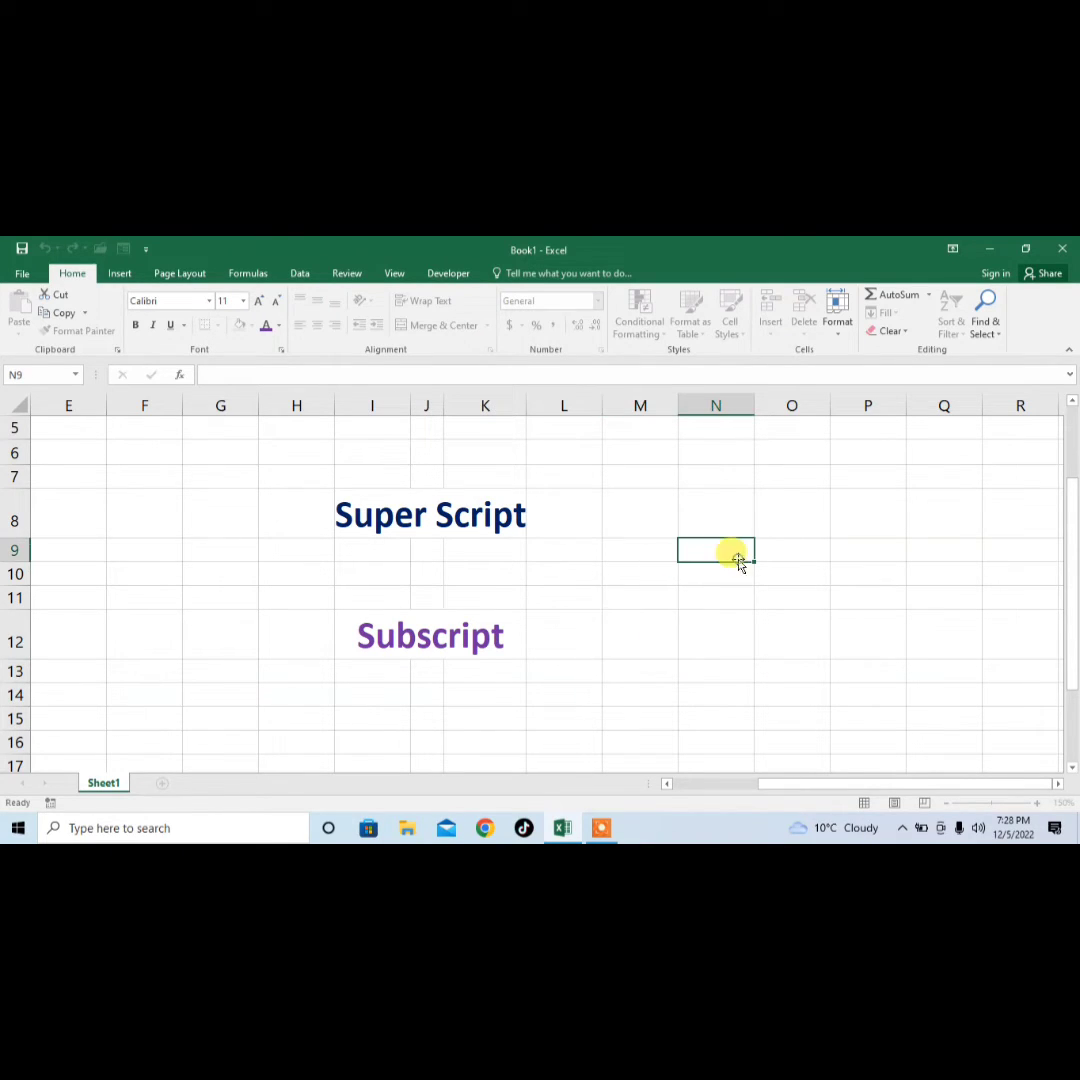
{"action": "left_click", "coordinate": [627, 516]}
{"action": "double_click", "coordinate": [627, 516]}
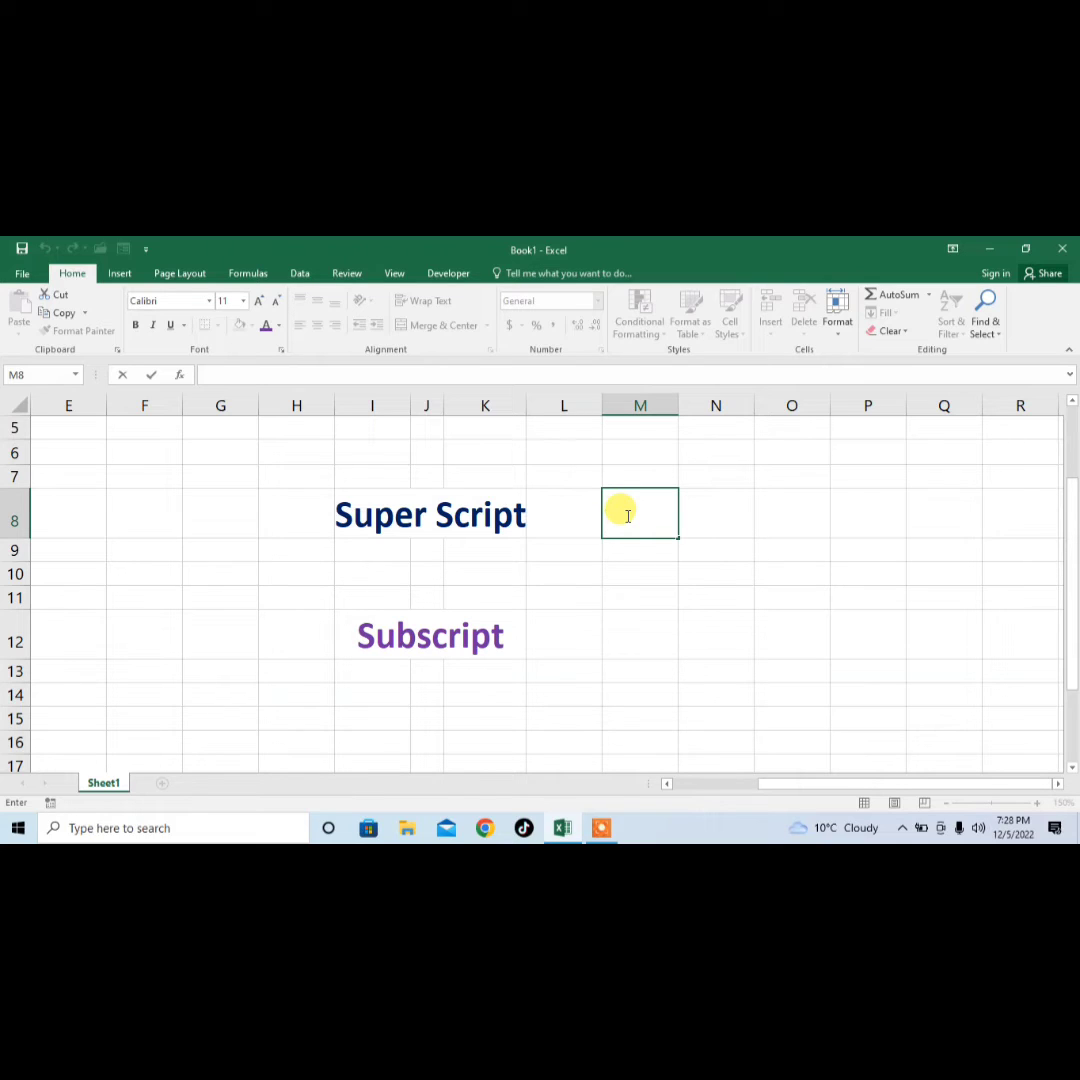
{"action": "type", "text": "3rd"}
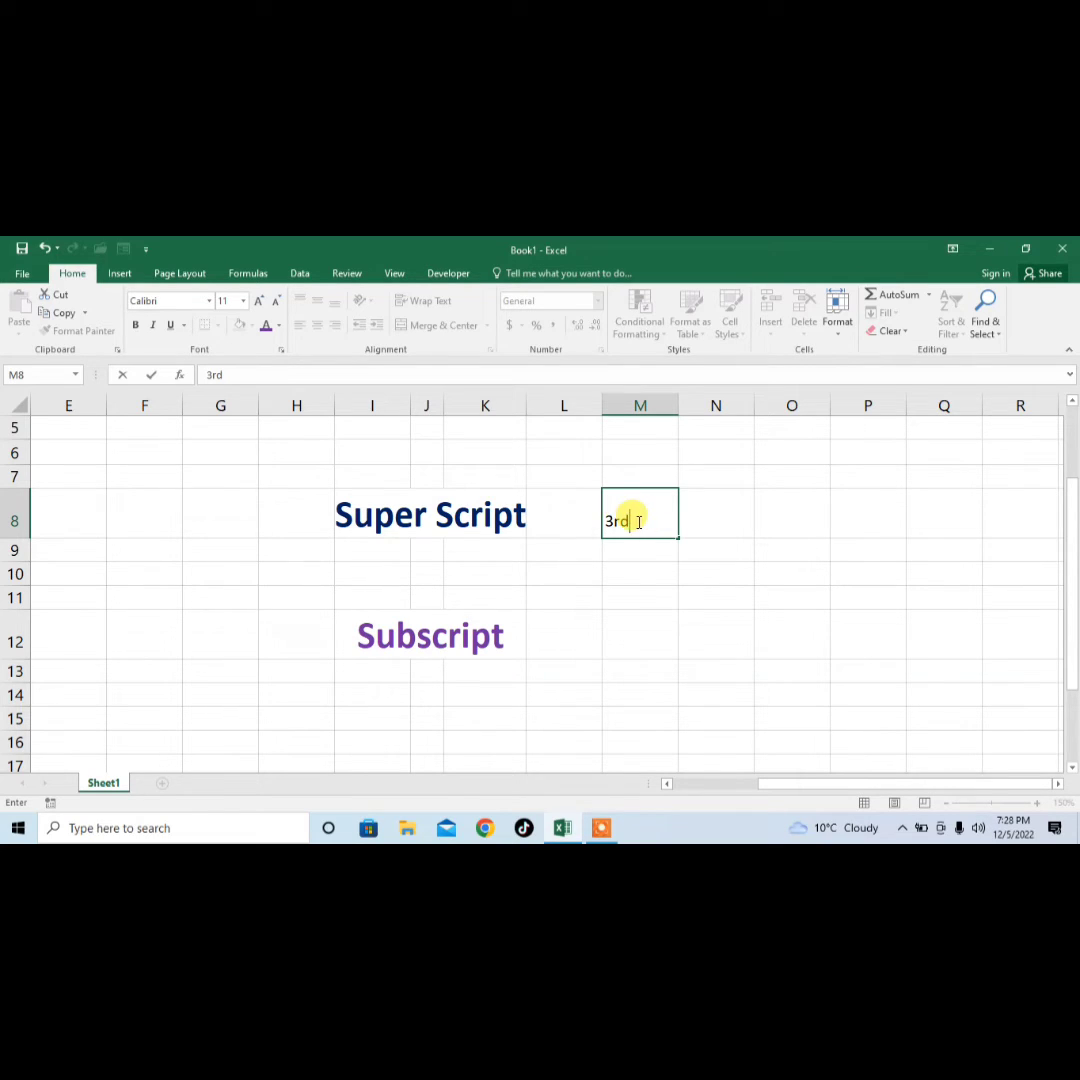
{"action": "left_click", "coordinate": [632, 522]}
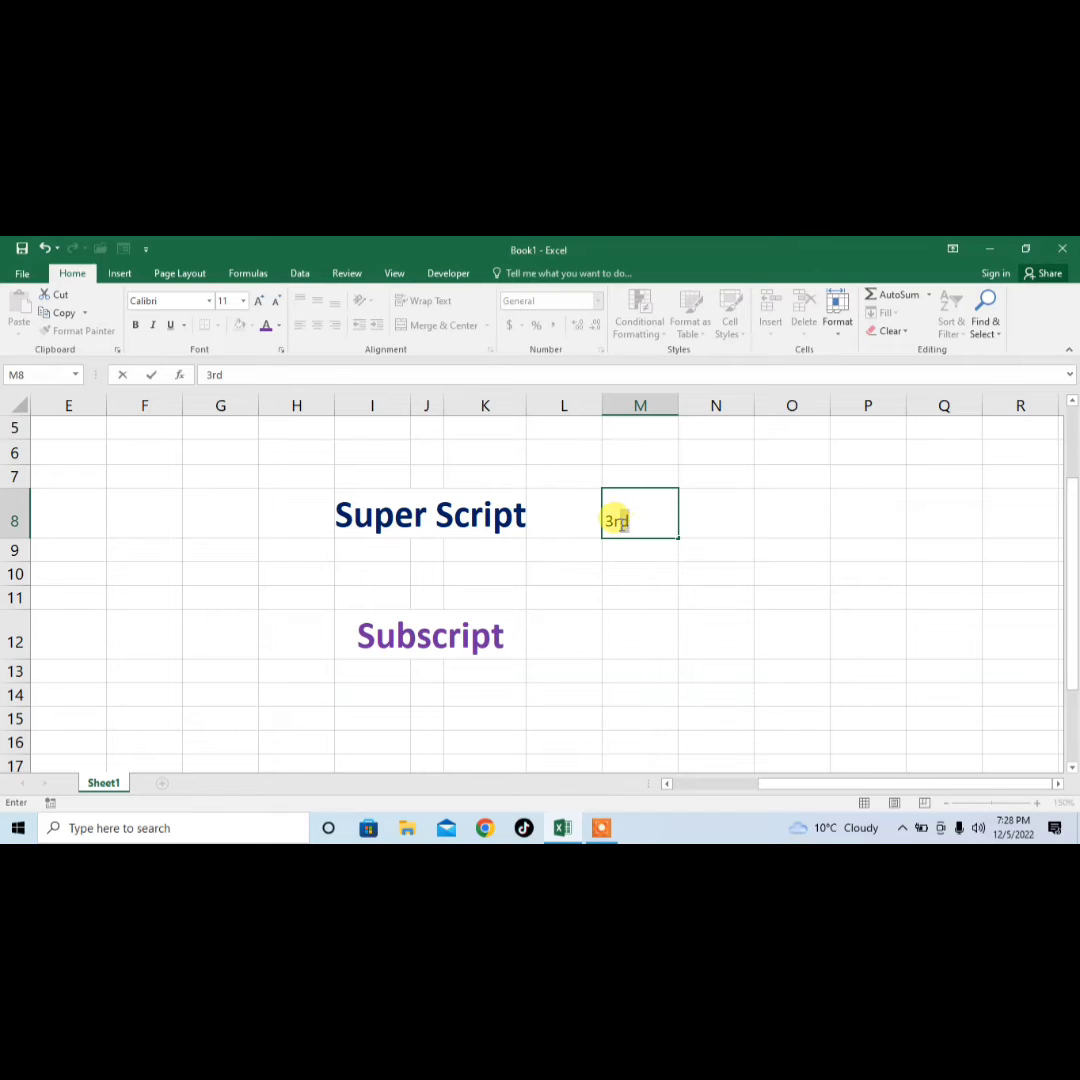
{"action": "left_click_drag", "start_coordinate": [635, 529], "coordinate": [616, 527]}
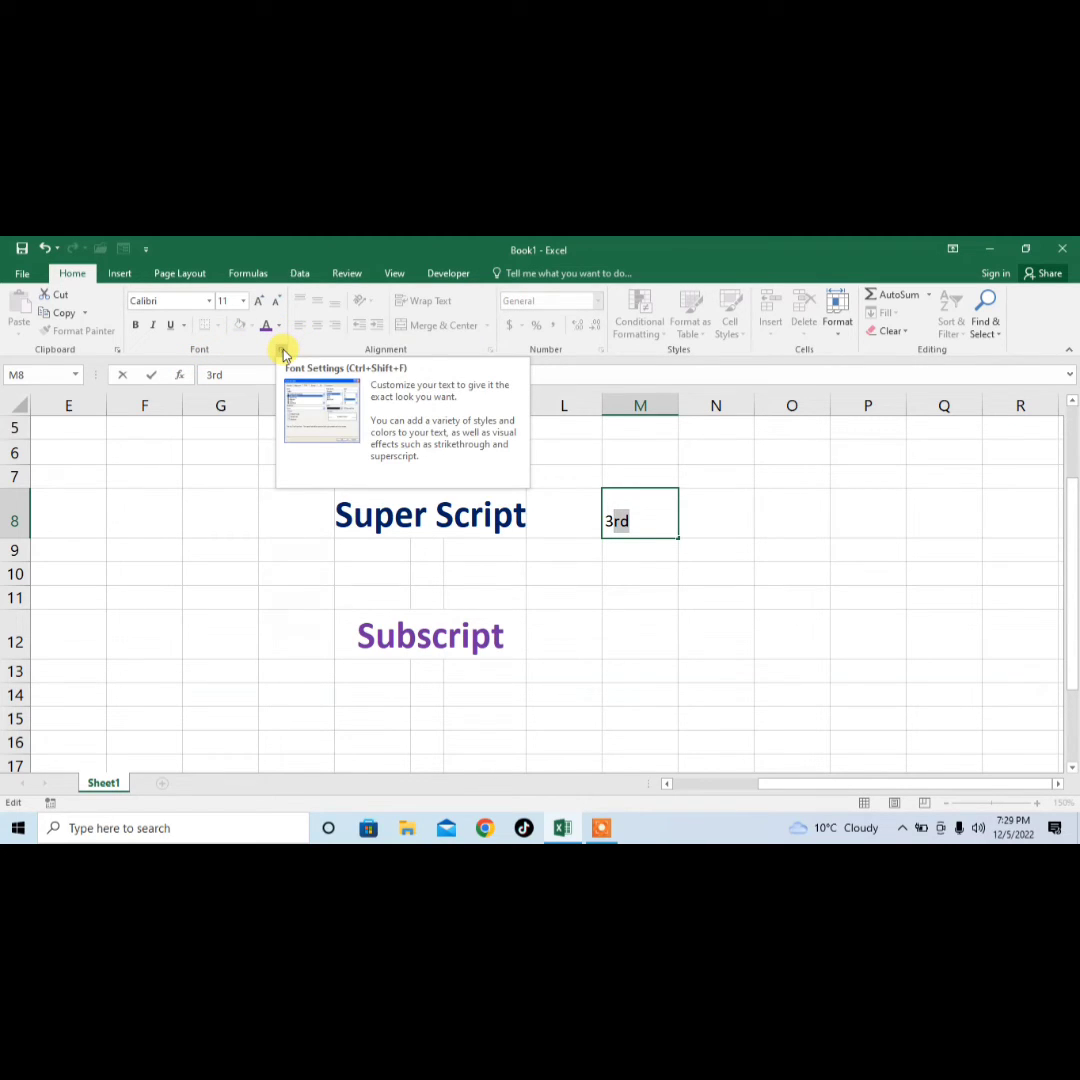
- Format the rd of 3rd as superscript via the Format Cells font dialog
{"action": "left_click", "coordinate": [283, 353]}
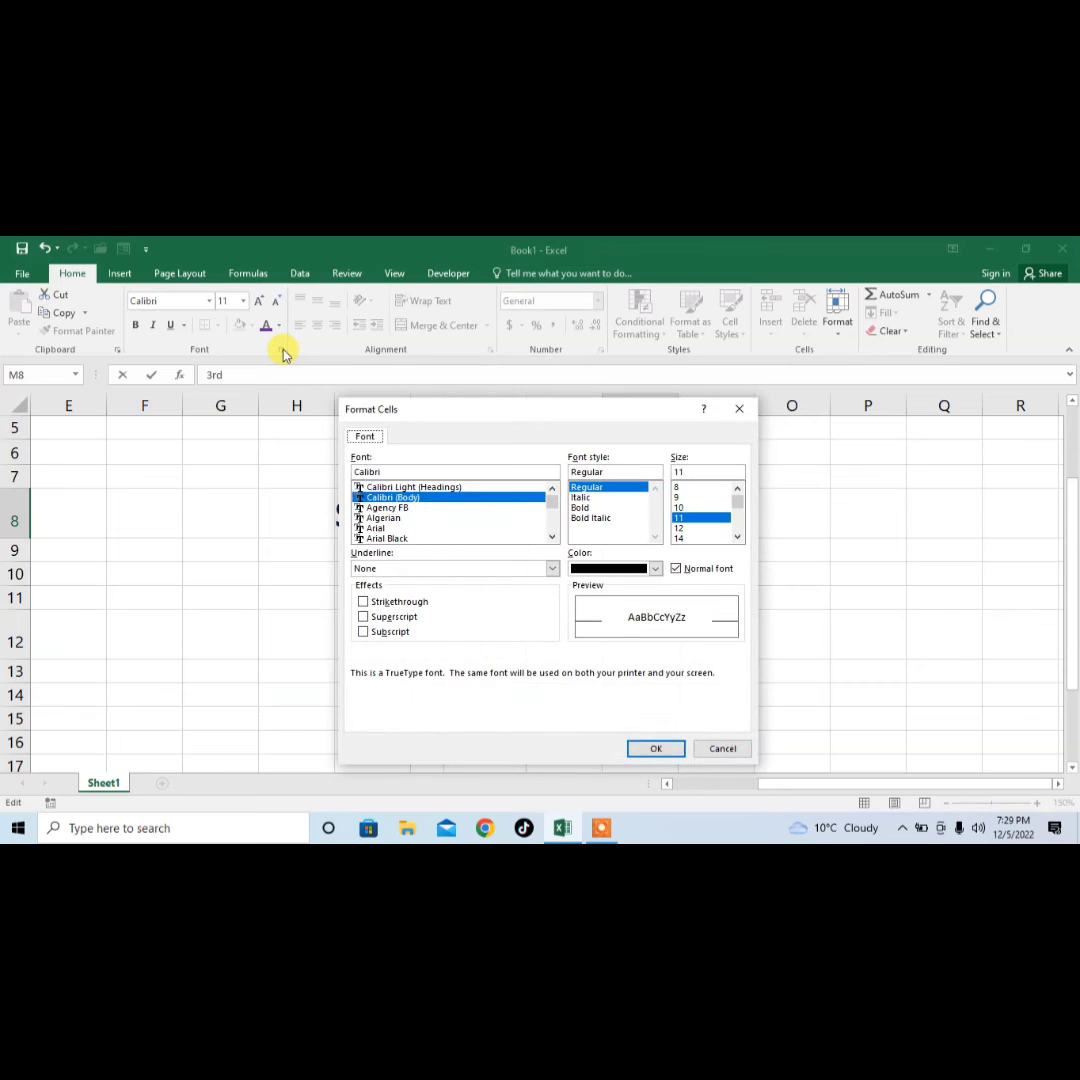
{"action": "left_click", "coordinate": [363, 617]}
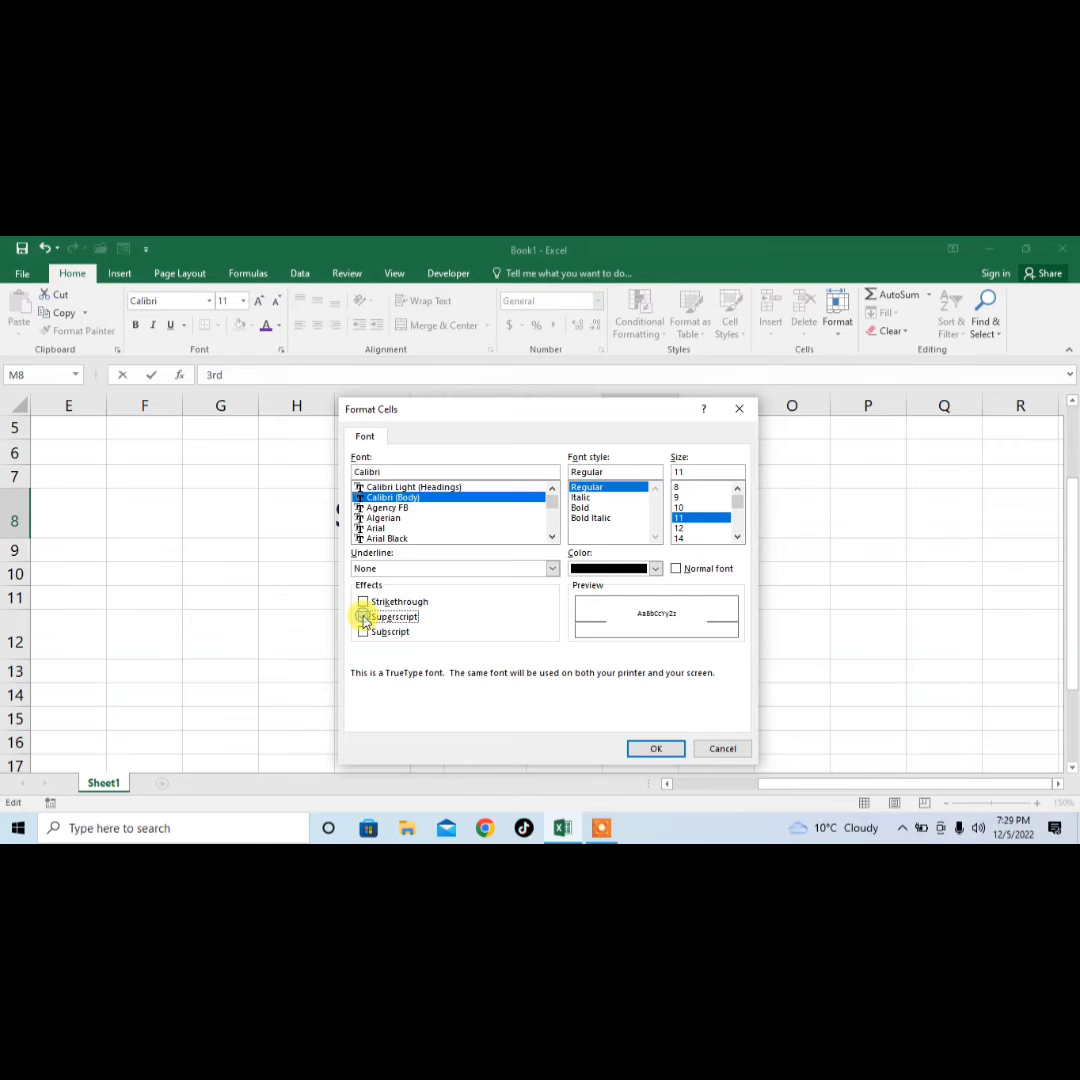
{"action": "left_click", "coordinate": [668, 751]}
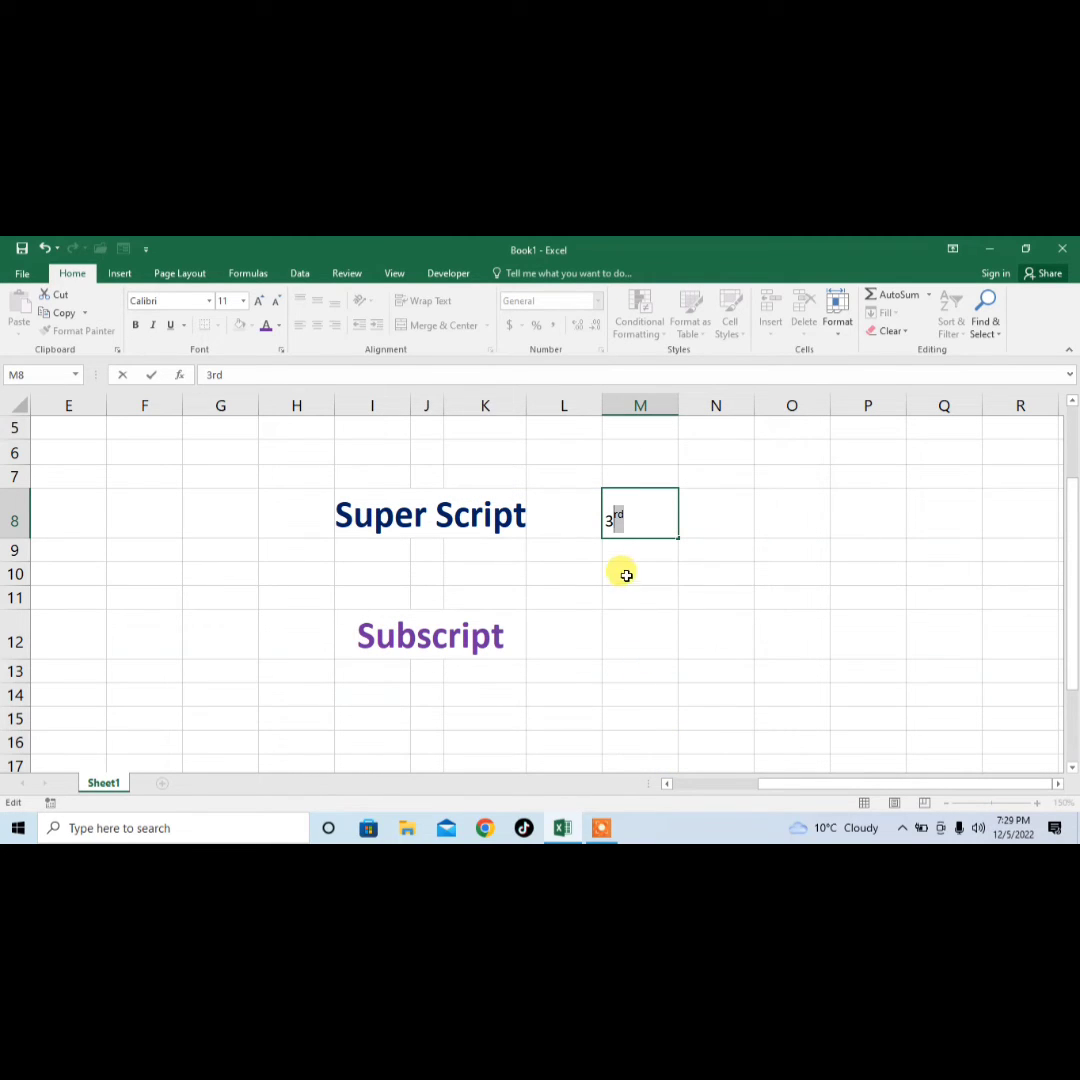
- Enter CO2 in M12 beside Subscript, fixing typos, and select its 2
{"action": "left_click", "coordinate": [626, 649]}
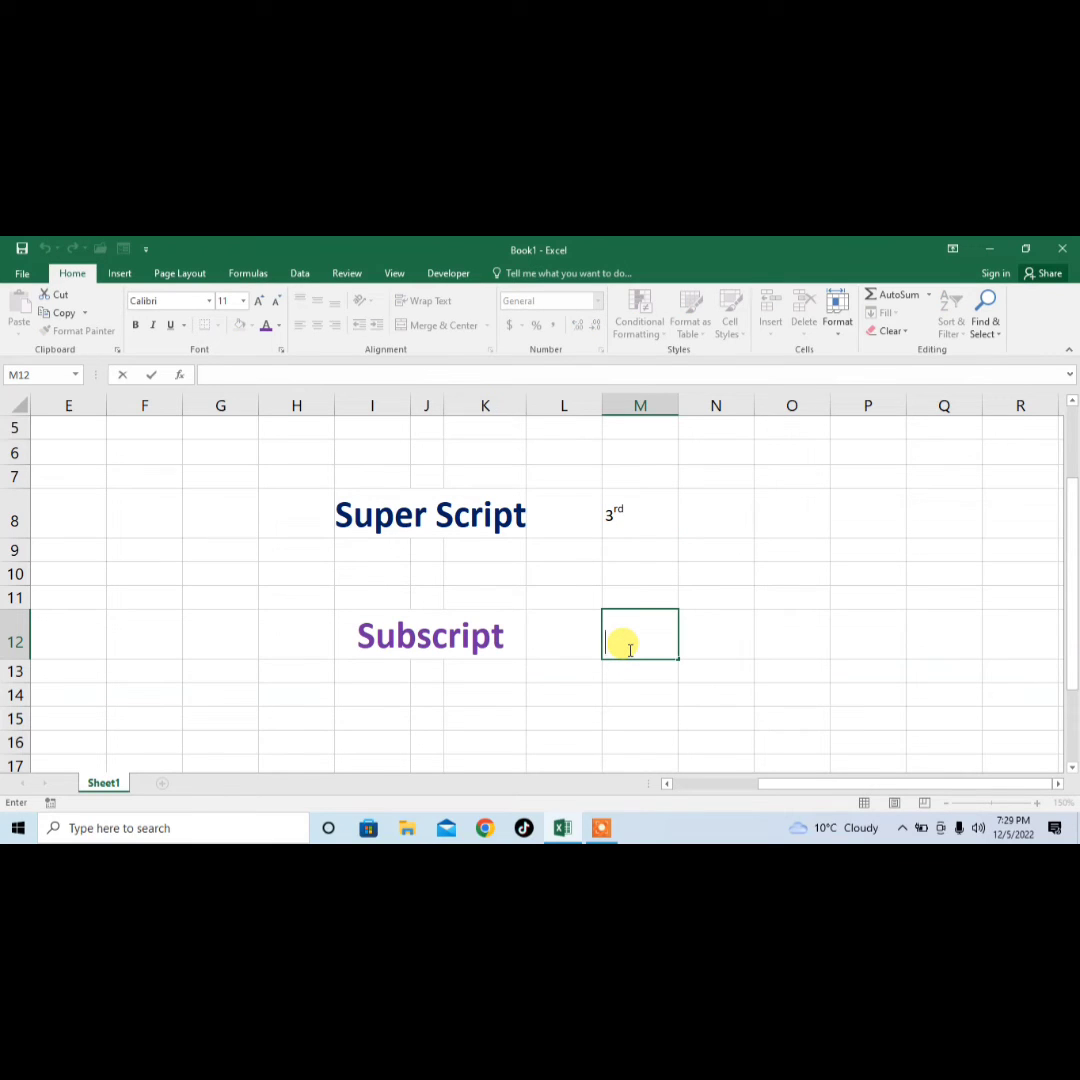
{"action": "type", "text": "C"}
{"action": "type", "text": "2"}
{"action": "key", "text": "BackSpace"}
{"action": "type", "text": ")0"}
{"action": "key", "text": "BackSpace"}
{"action": "key", "text": "BackSpace"}
{"action": "type", "text": "02"}
{"action": "left_click_drag", "start_coordinate": [635, 642], "coordinate": [626, 641]}
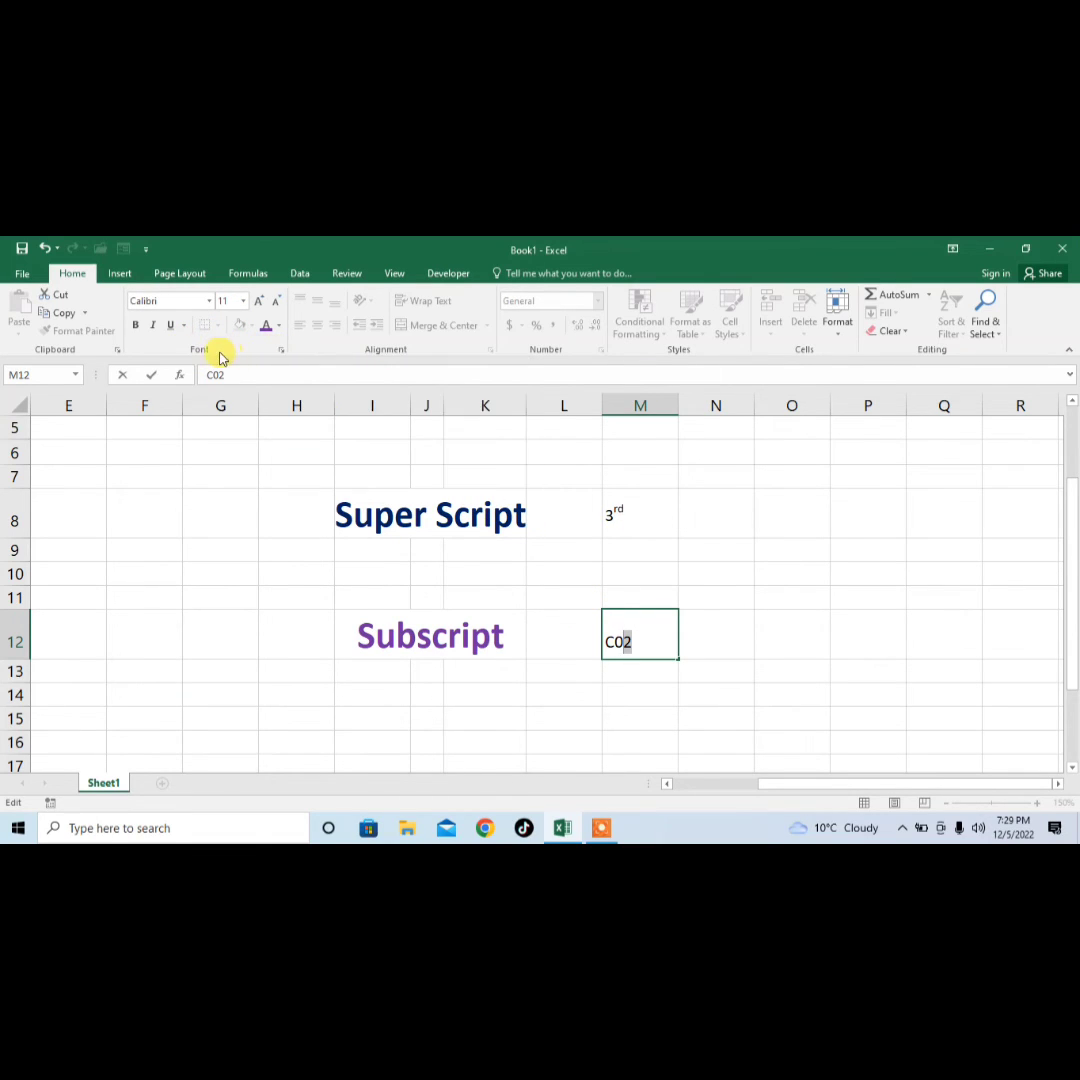
- Format the 2 of CO2 as subscript via the Format Cells font dialog
{"action": "left_click", "coordinate": [281, 350]}
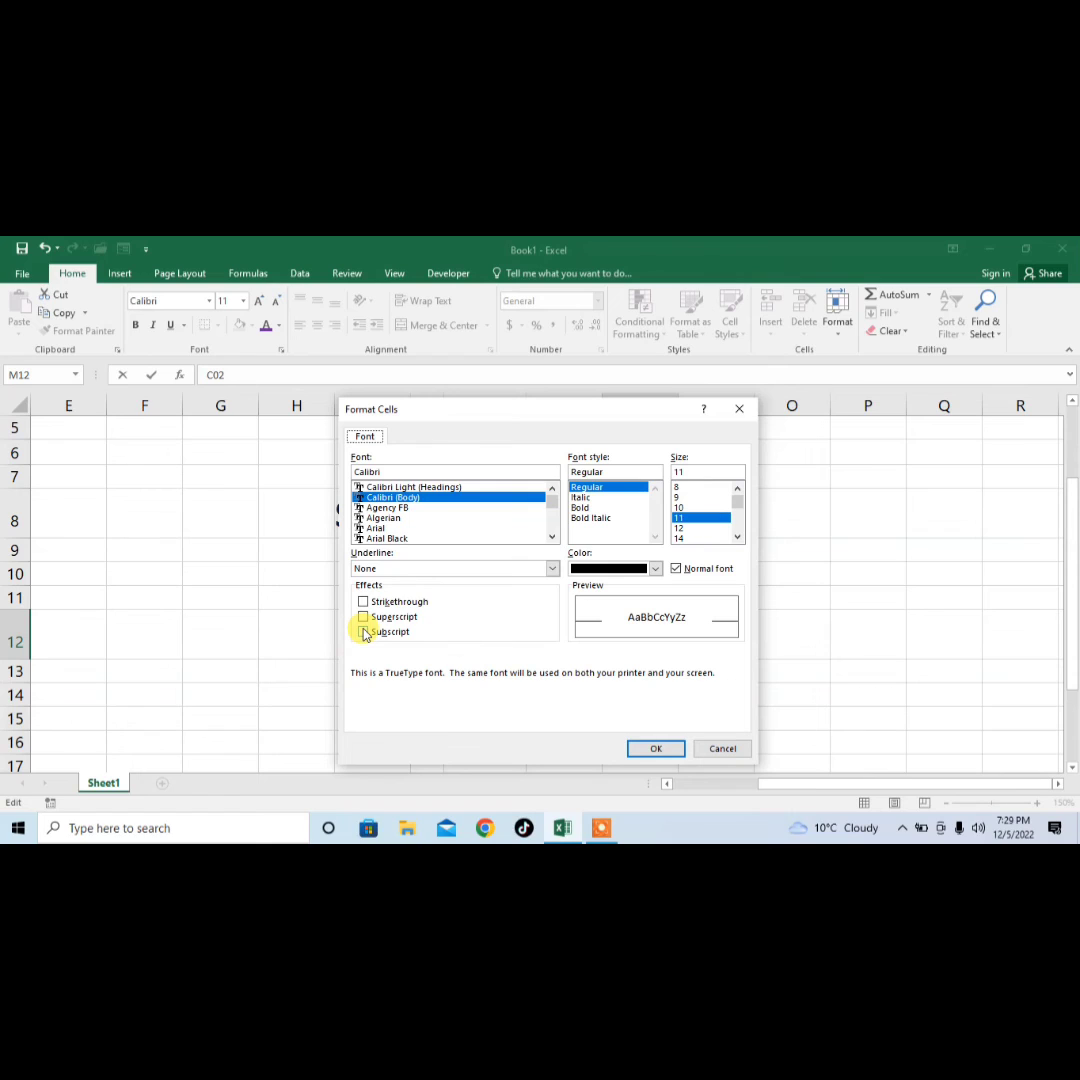
{"action": "left_click", "coordinate": [363, 632]}
{"action": "left_click", "coordinate": [662, 748]}
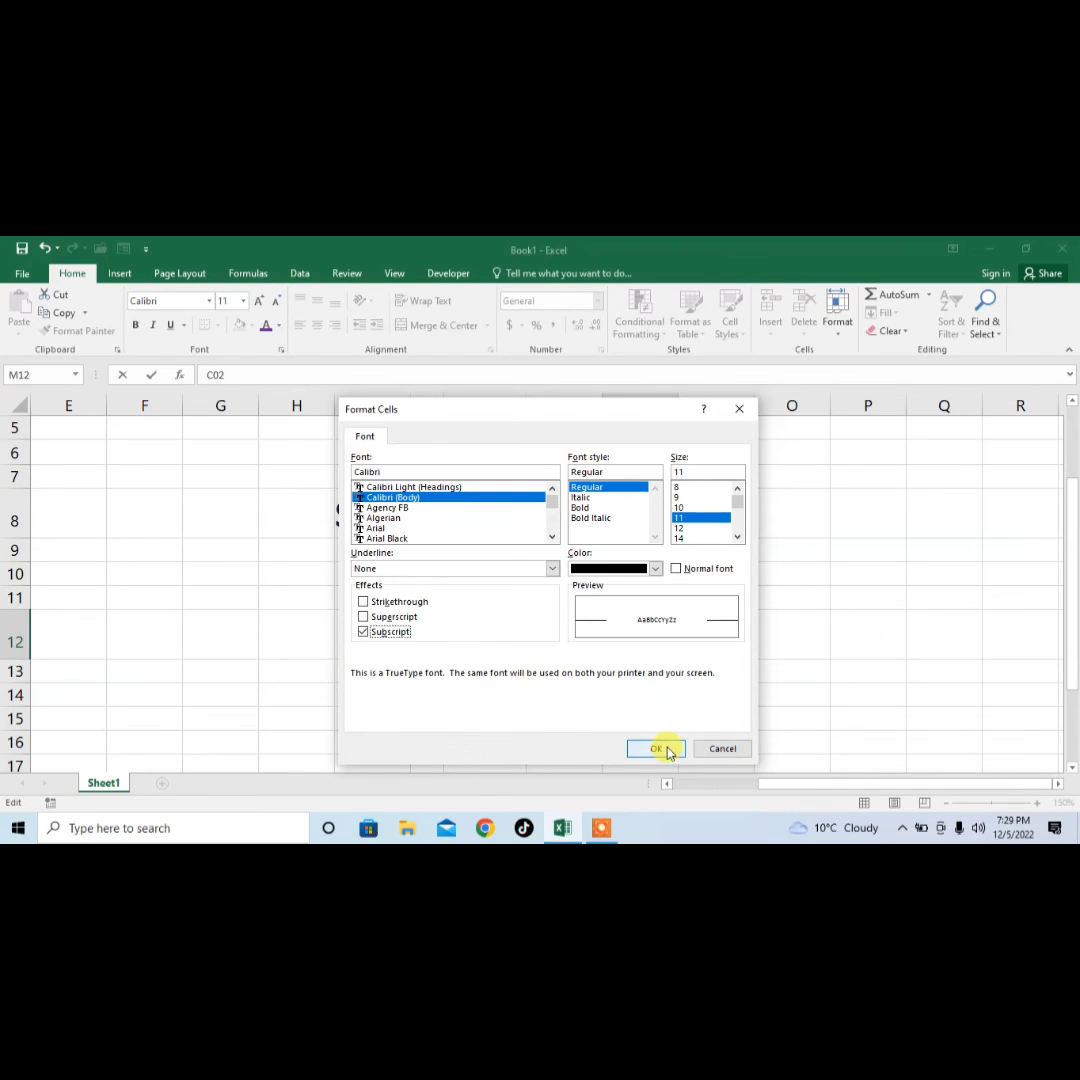